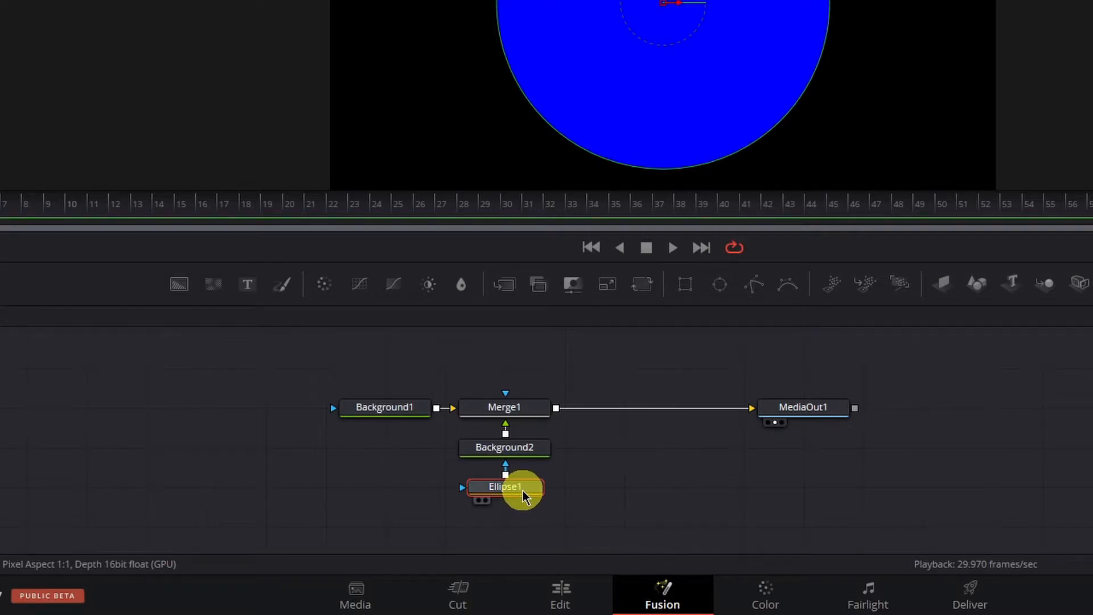
- Show Ellipse1's settings, save the project, and modify the ellipse's Width with Anim Curves
right_click(526, 494)
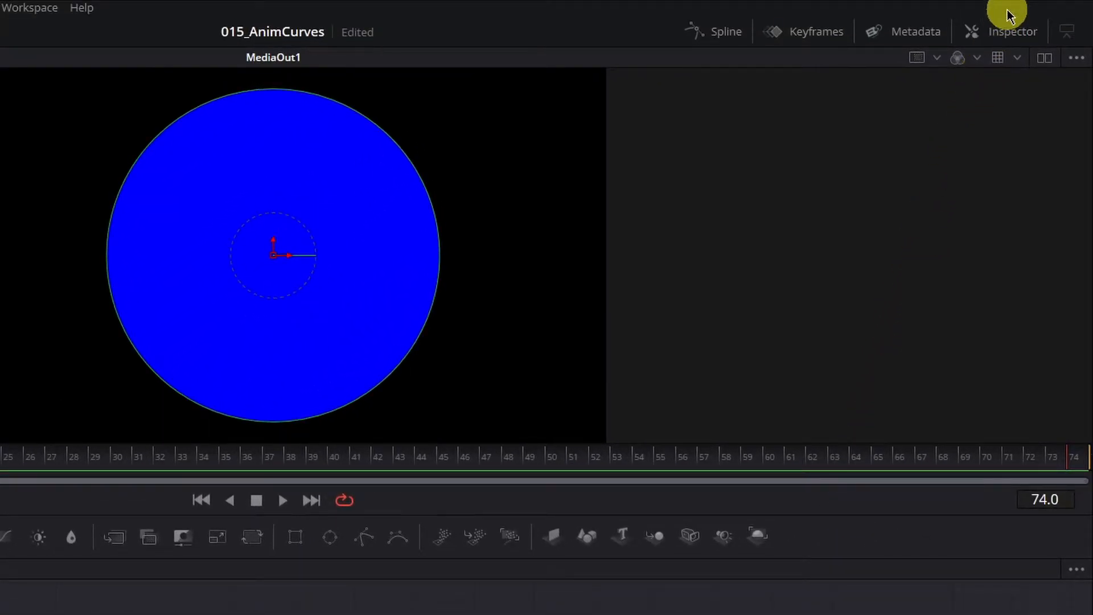
click(1011, 35)
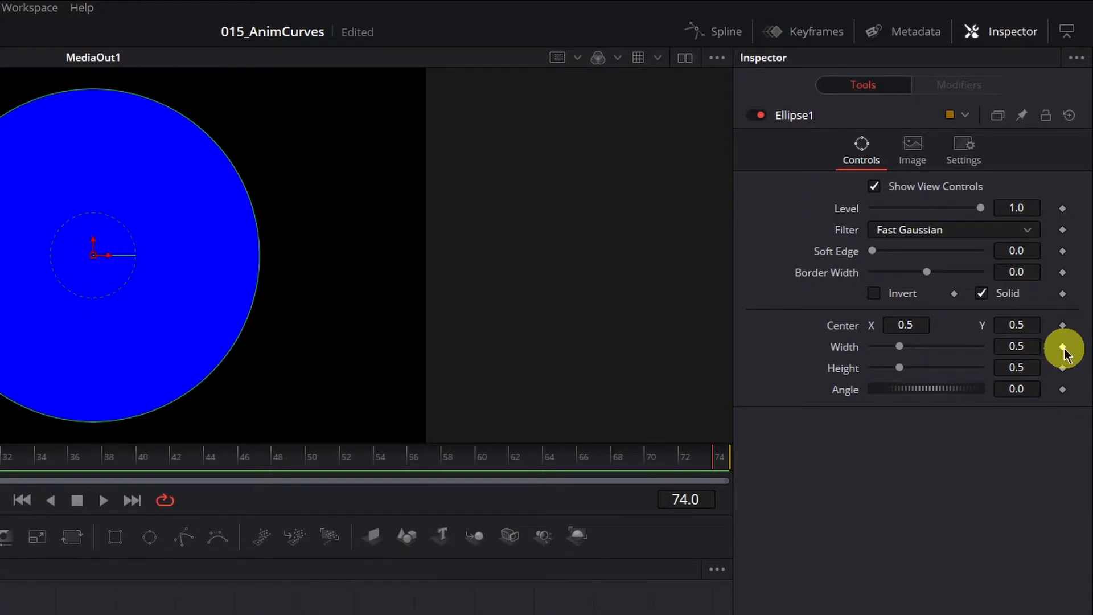
key(ctrl+s)
right_click(1063, 348)
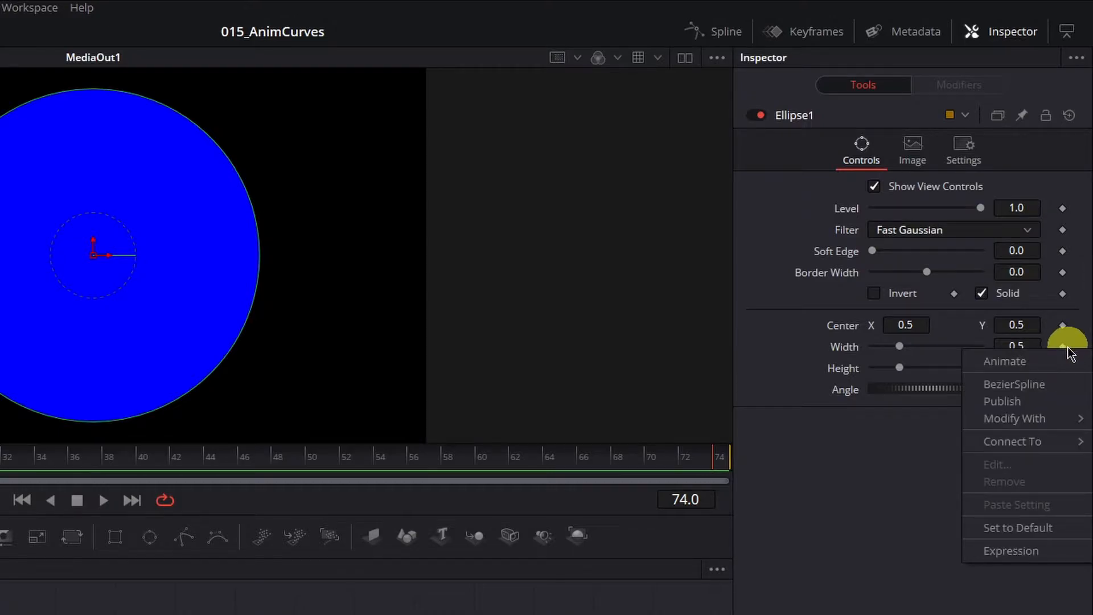
mouse_move(1050, 424)
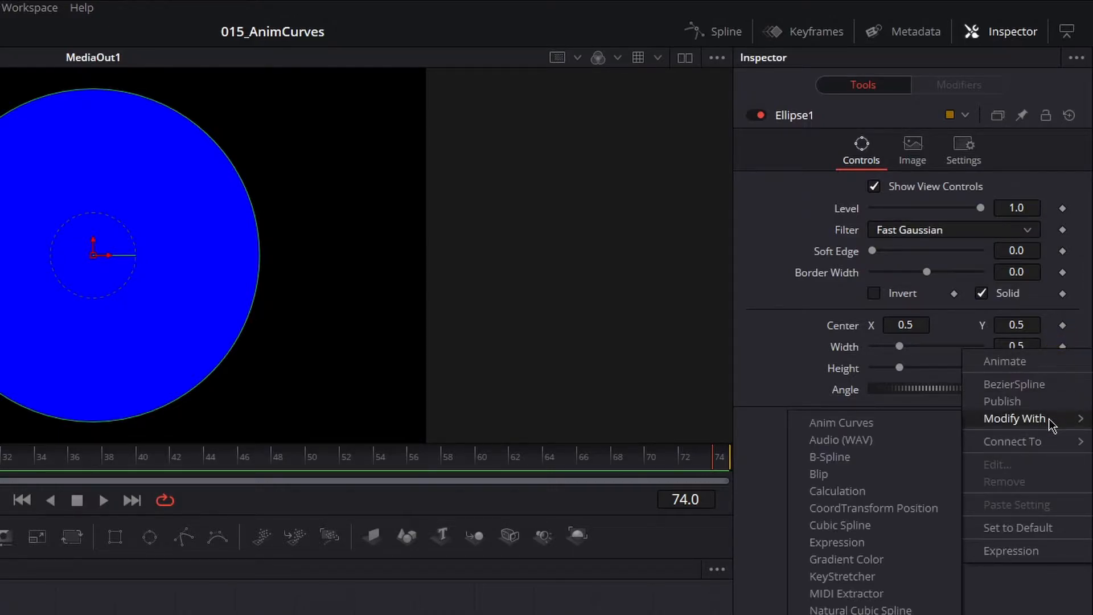
click(937, 424)
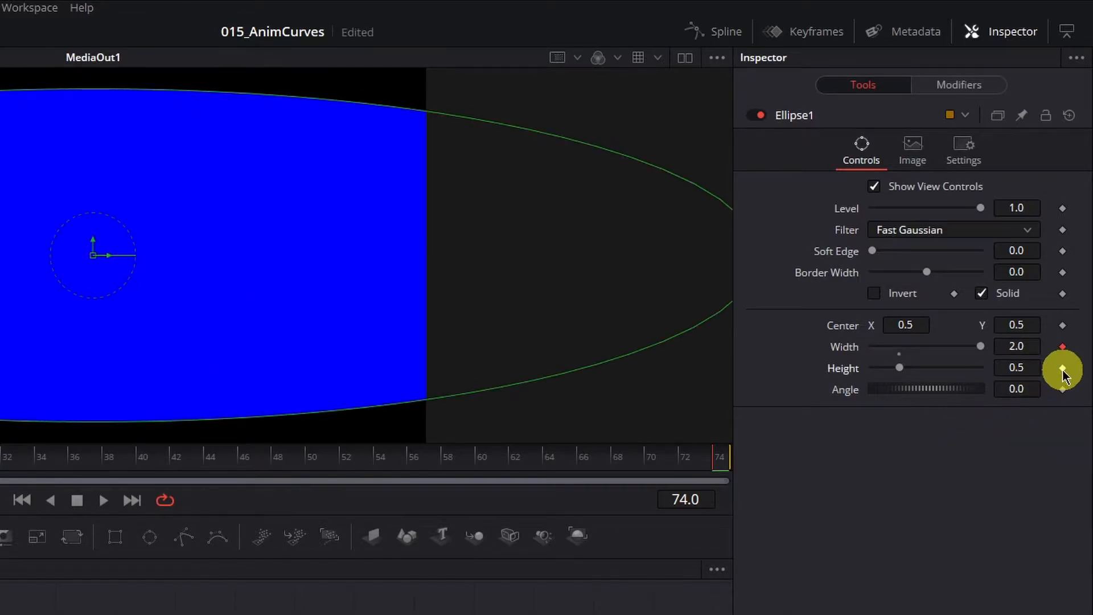
- Modify the Height of Ellipse1 with Anim Curves
right_click(1062, 370)
mouse_move(1053, 447)
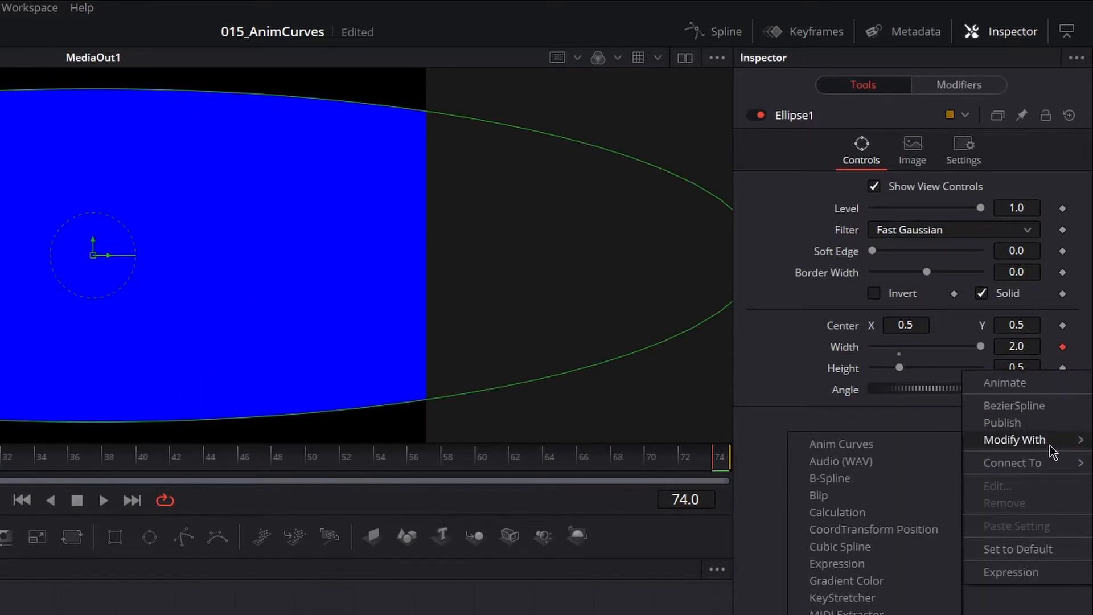
click(908, 446)
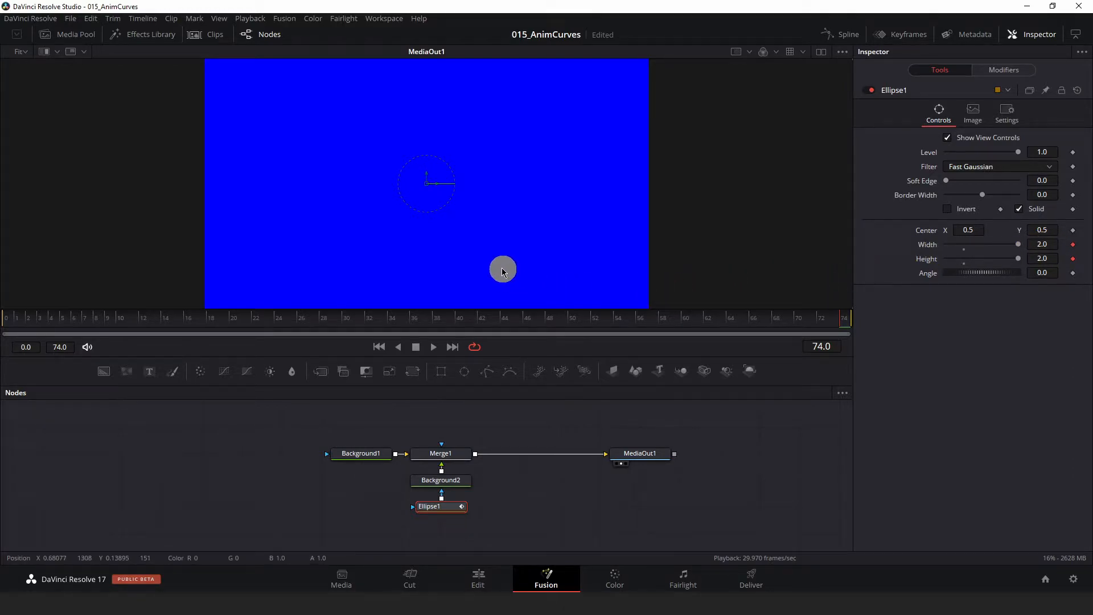
- Play back and scrub the animation to the last frame to examine how the ellipse grows
key(space)
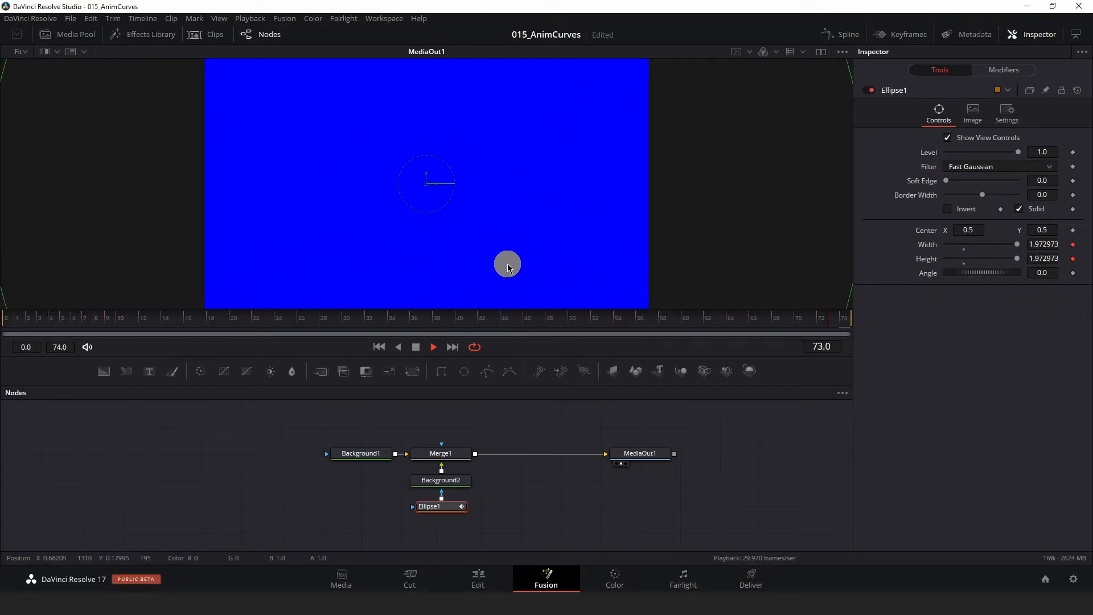
key(space)
drag(634, 320, 852, 327)
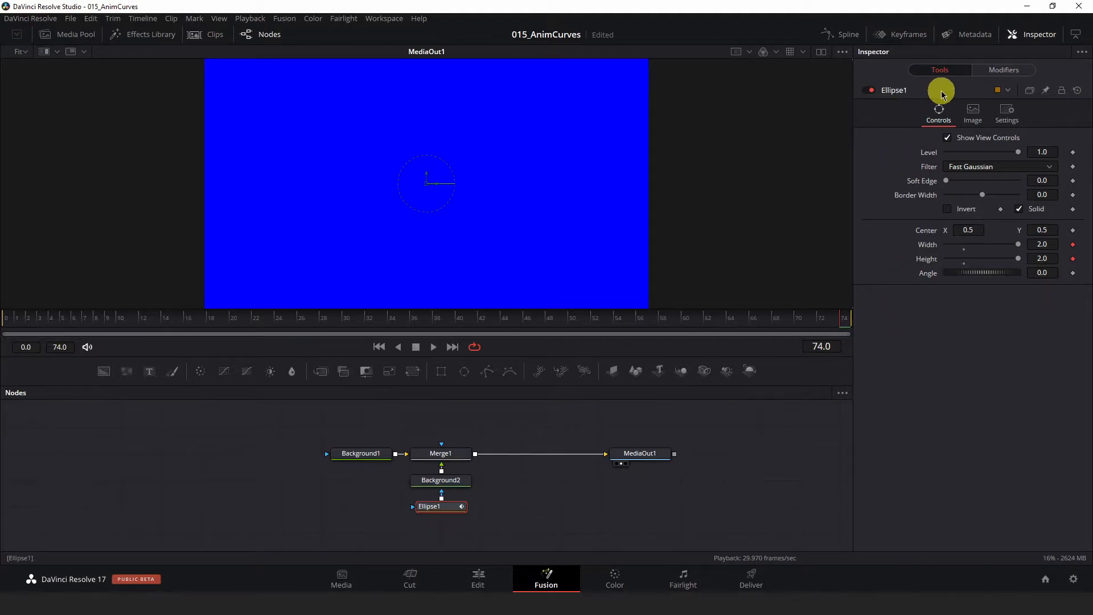
- Show the ellipse's modifiers, pin the Width and Height Anim Curves, and expand the Width controls
click(990, 90)
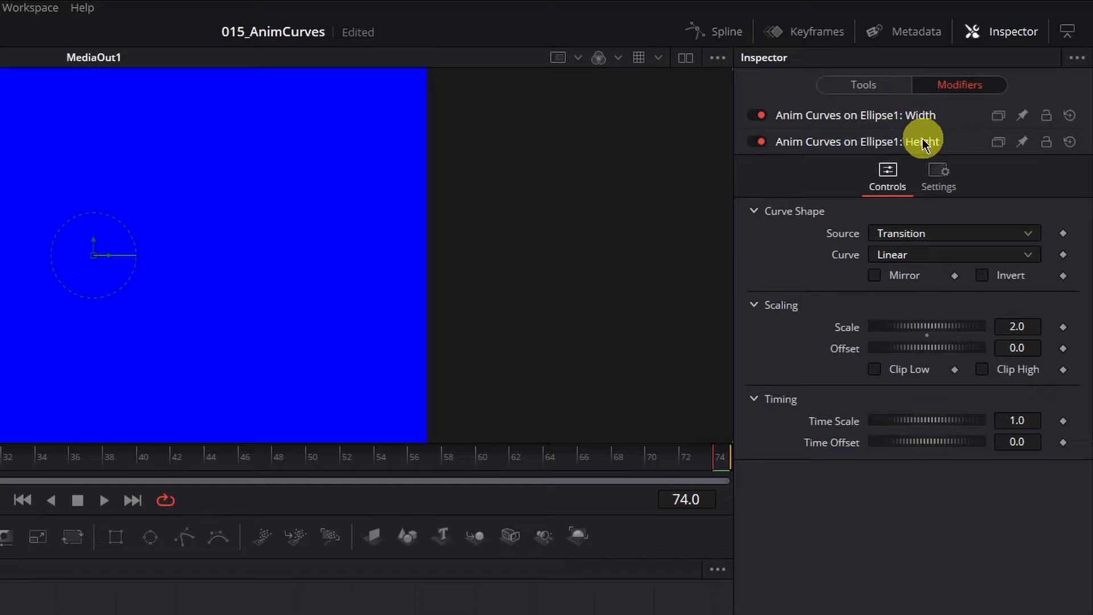
click(1022, 119)
click(1023, 144)
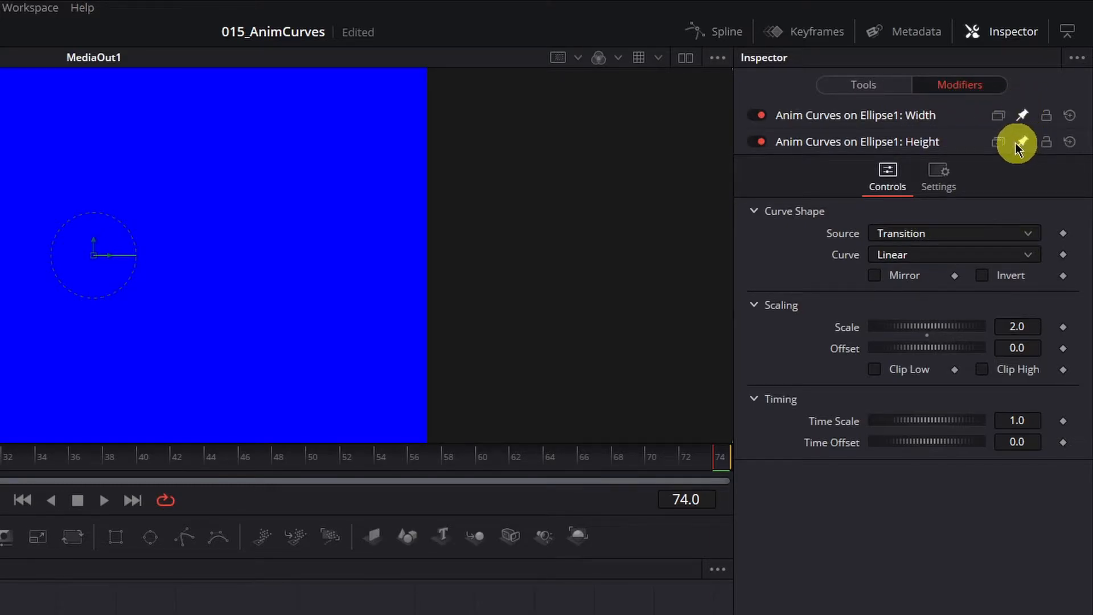
click(891, 121)
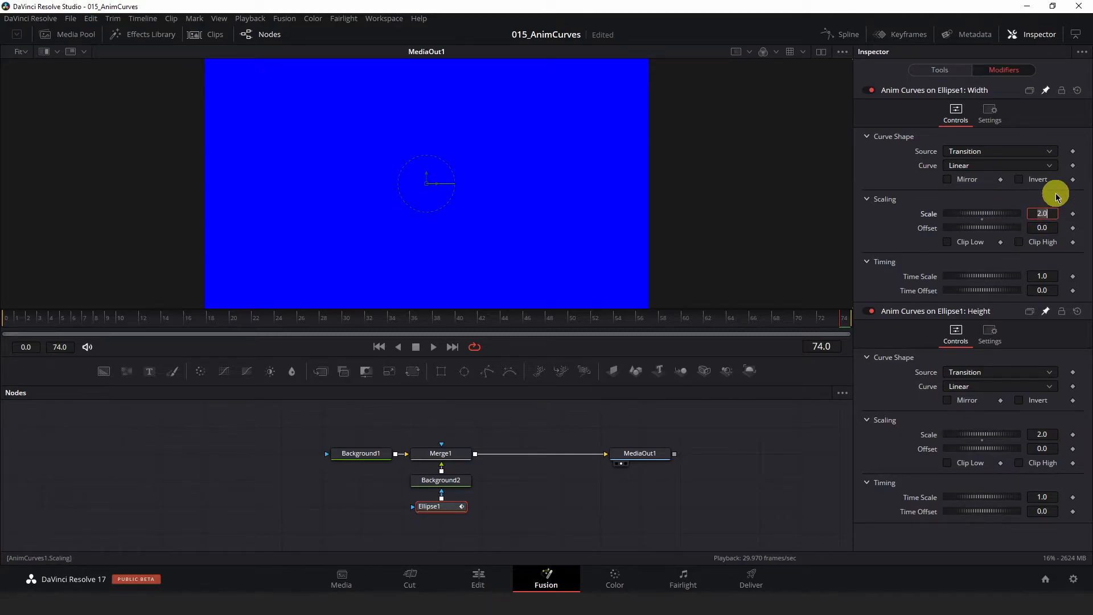
- Set Scale to 0.5 on both the Width and Height Anim Curves, and scrub back to frame 0
key(Return)
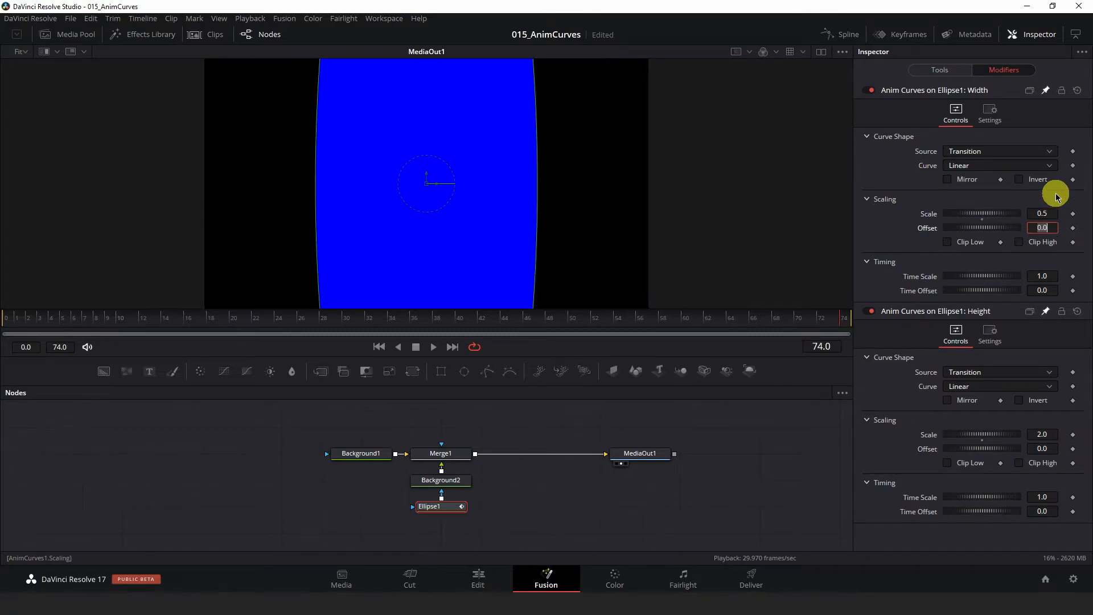
click(1049, 435)
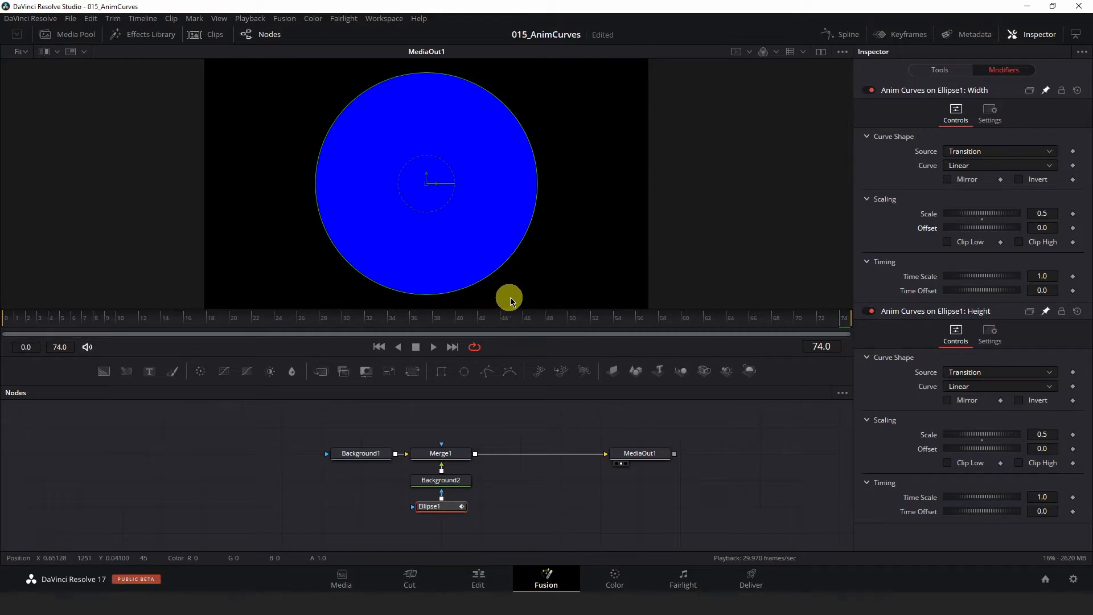
drag(238, 317, 10, 320)
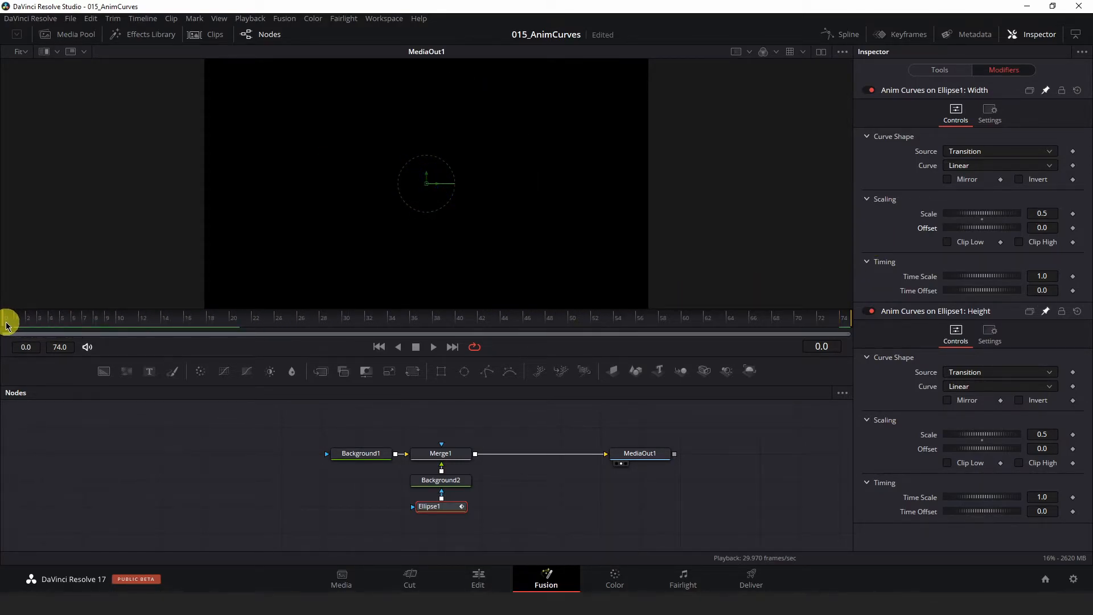
- Try a Width curve Offset of about 0.3 and scrub to frame 35 to preview the ellipse
drag(974, 230, 978, 238)
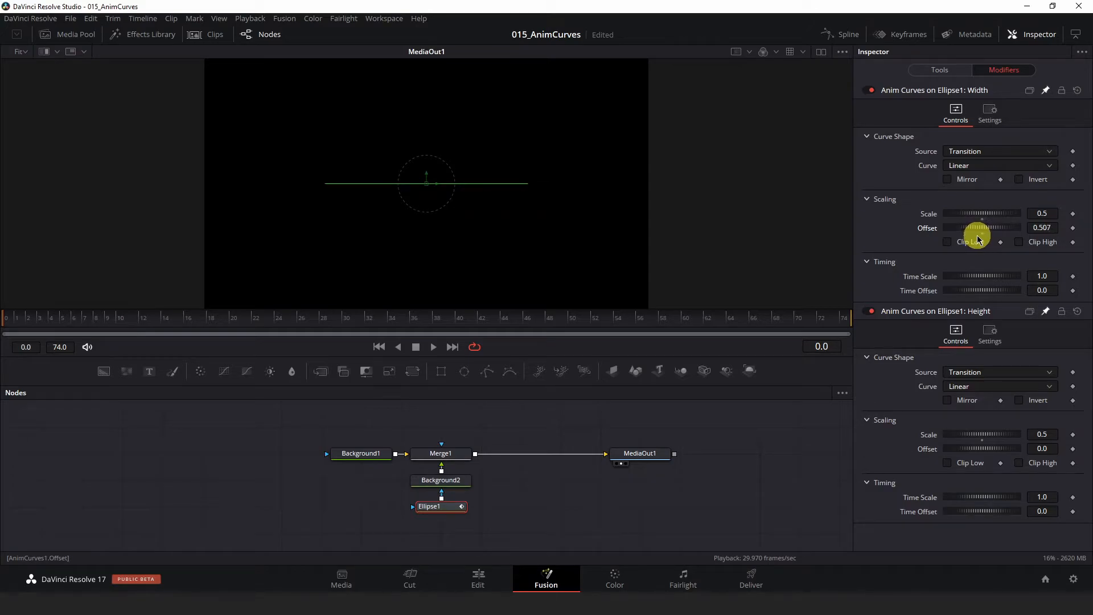
drag(972, 239, 976, 237)
click(27, 320)
drag(27, 320, 399, 316)
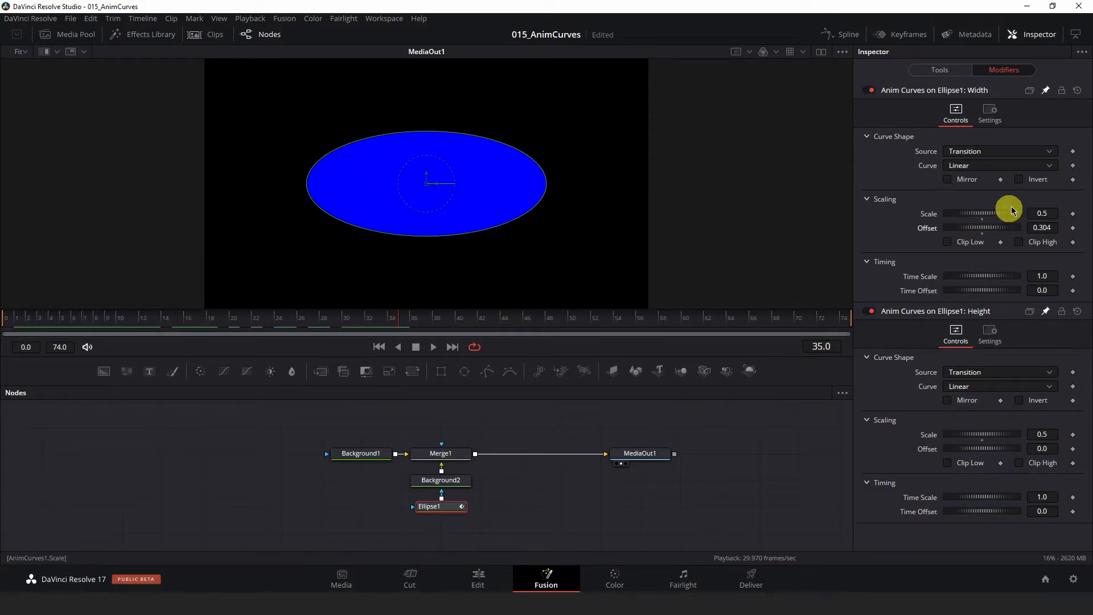
- Set the Width curve's Offset back to 0
double_click(1044, 230)
text(0)
key(Return)
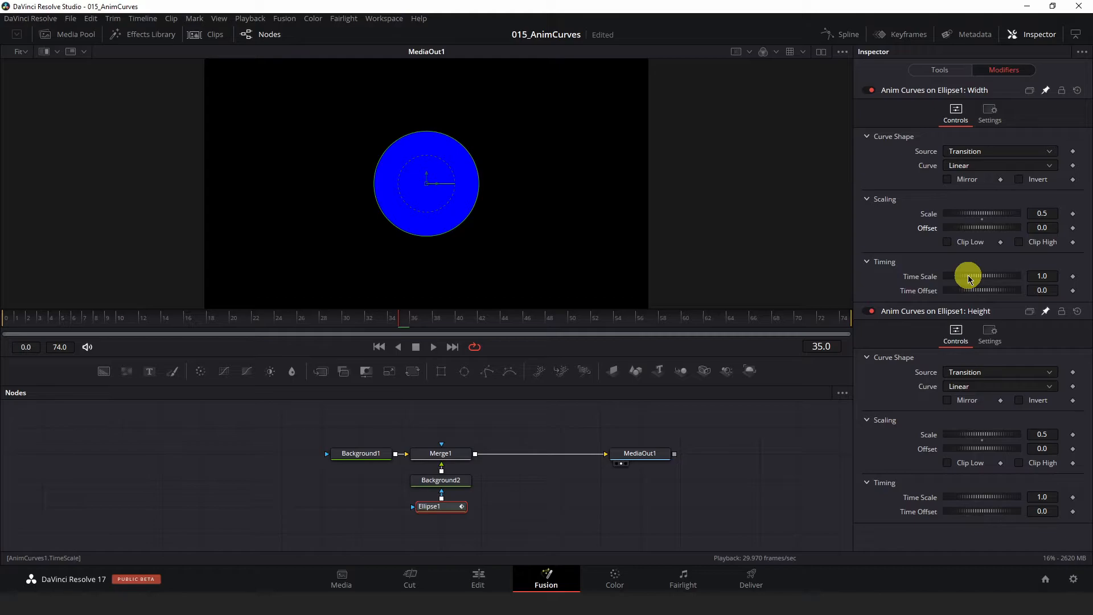
- Try Width Time Scale values of about 1.754 and 0.558 while scrubbing the animation, and reset it to 1.0
drag(975, 275, 1033, 279)
drag(147, 320, 407, 315)
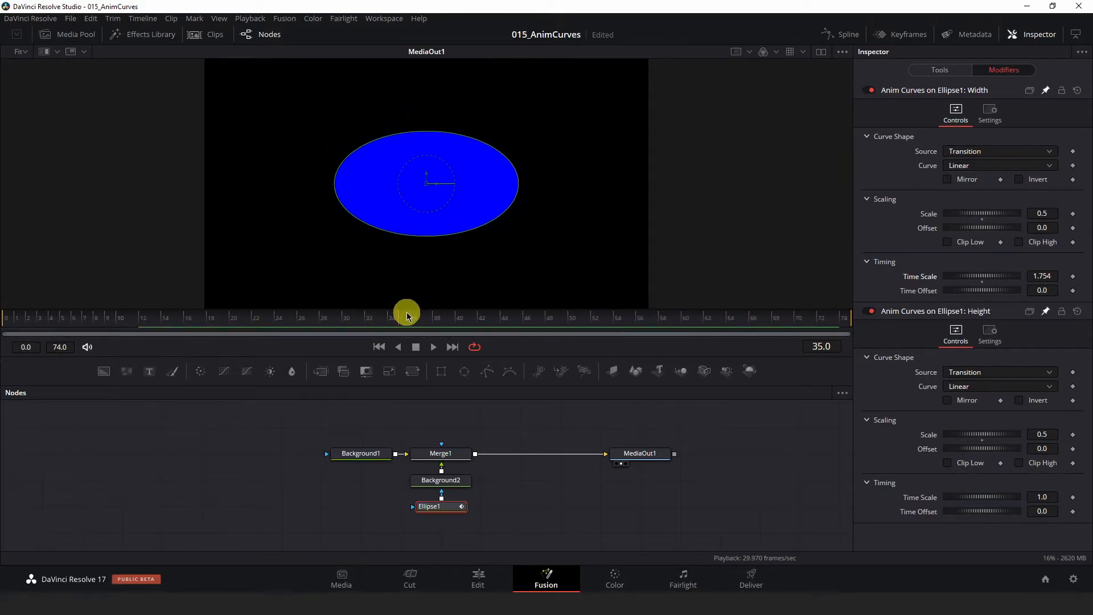
drag(1003, 275, 910, 275)
drag(223, 317, 527, 312)
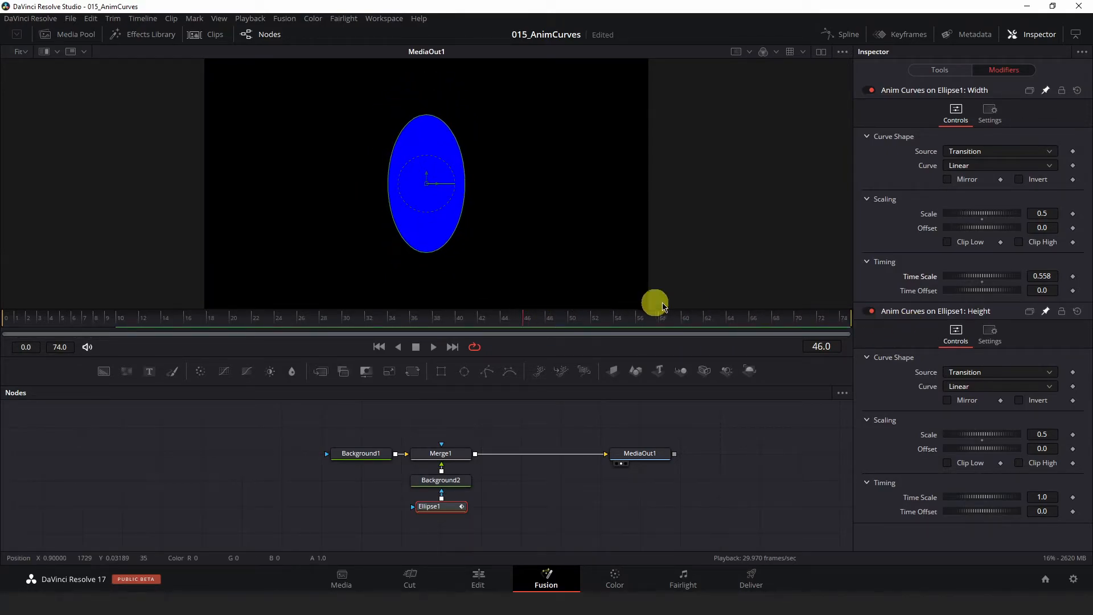
double_click(981, 283)
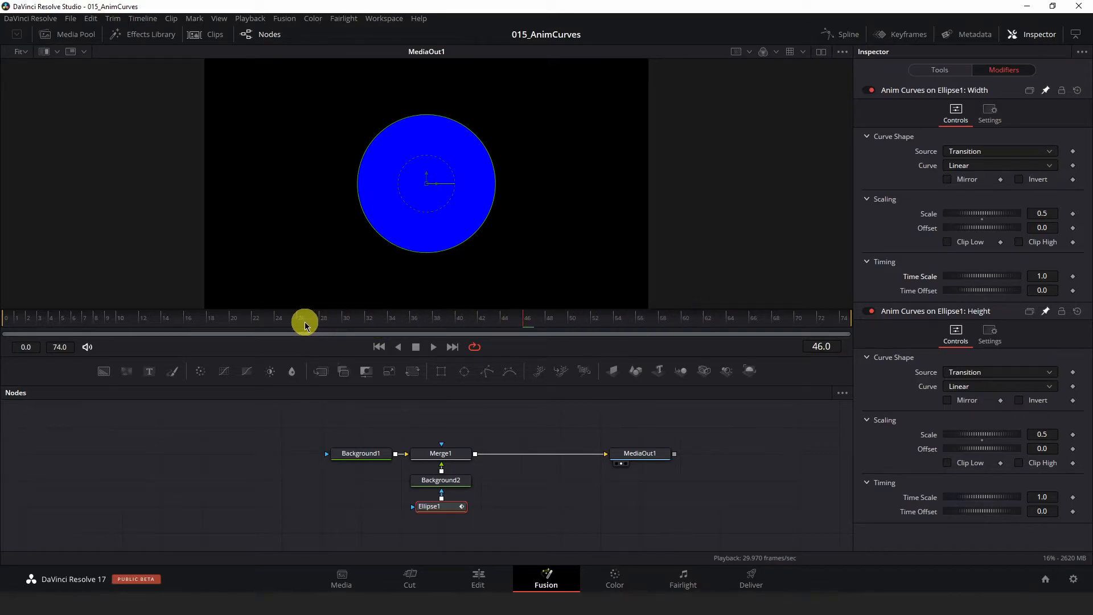
- Return to frame 0 and try adjusting the Width curve's Time Offset
drag(228, 322, 12, 342)
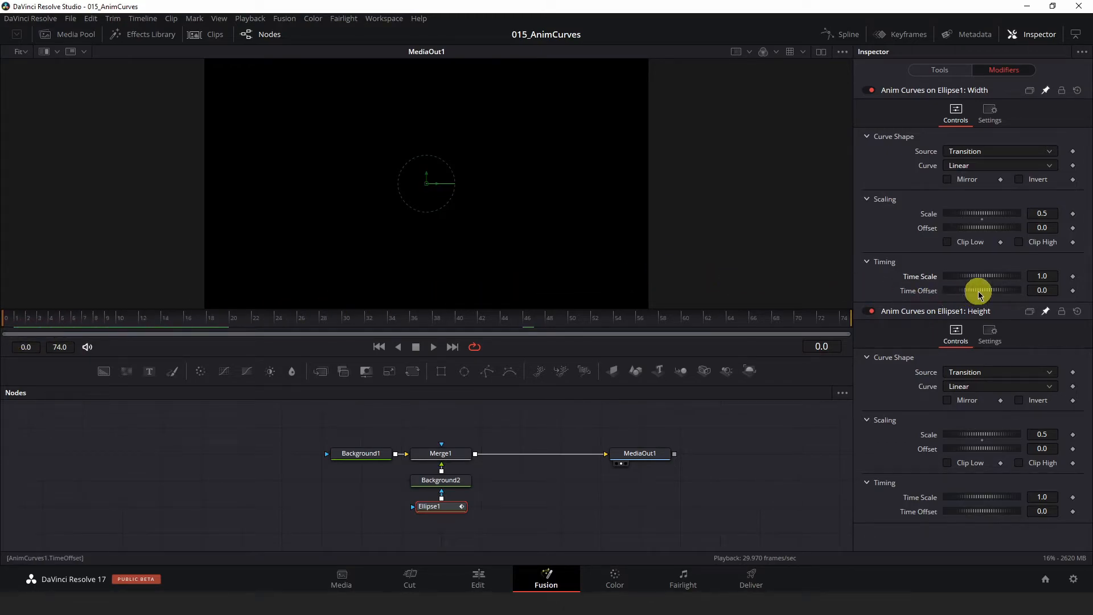
drag(986, 293, 930, 290)
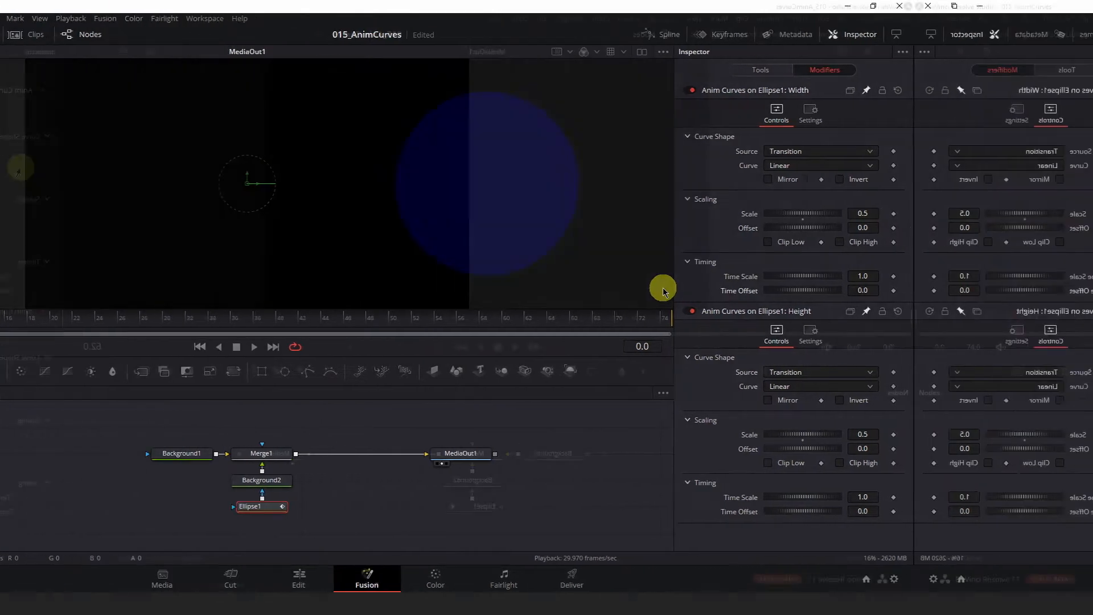
- Play the animation in a loop and choose Duration as the Width curve's Source
key(space)
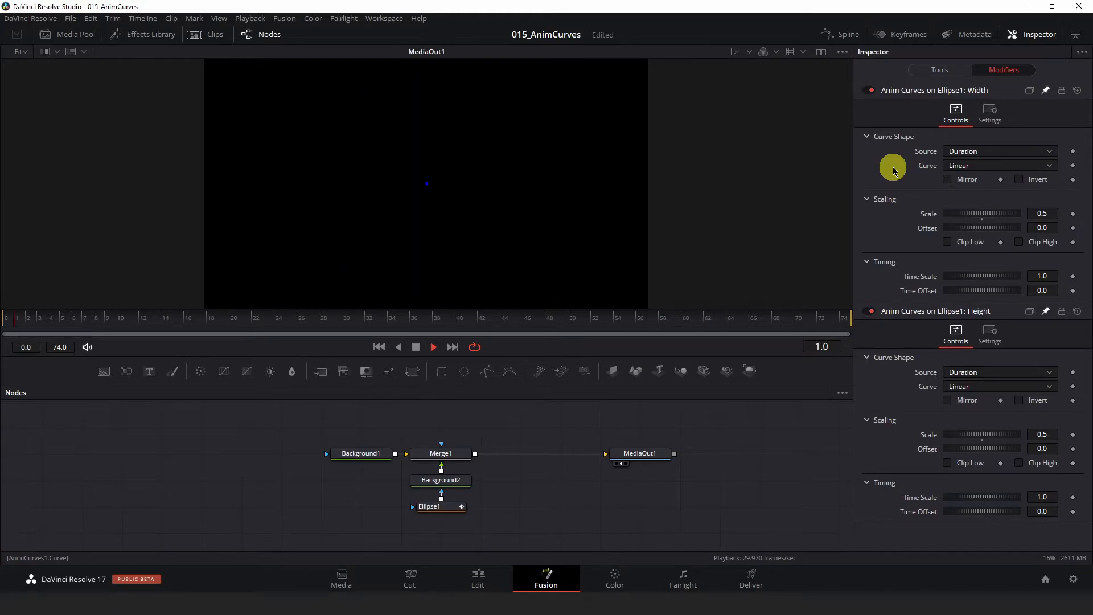
click(978, 152)
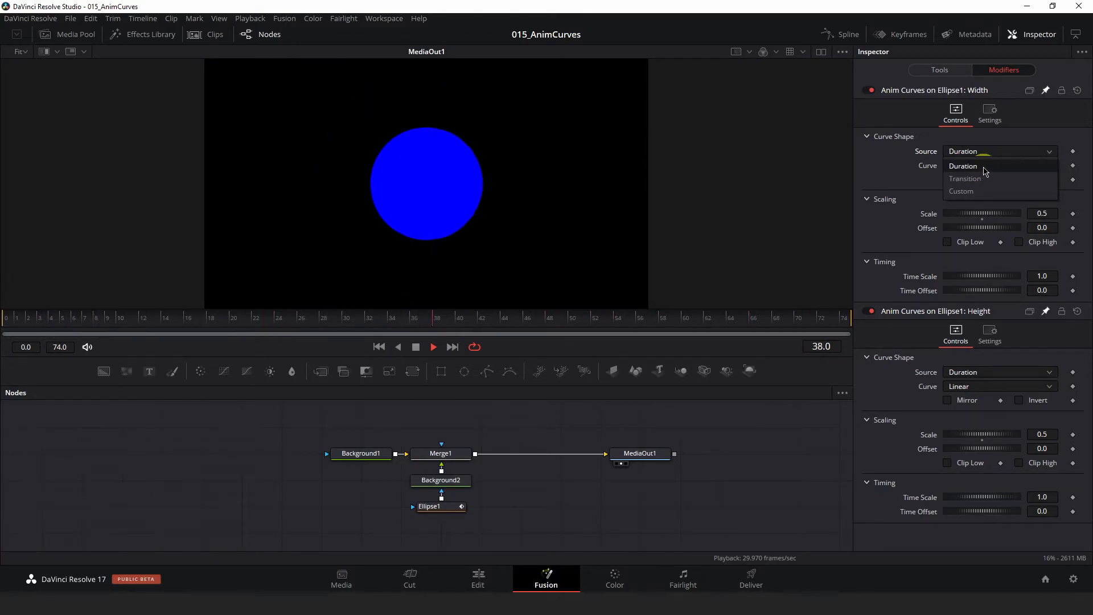
click(975, 166)
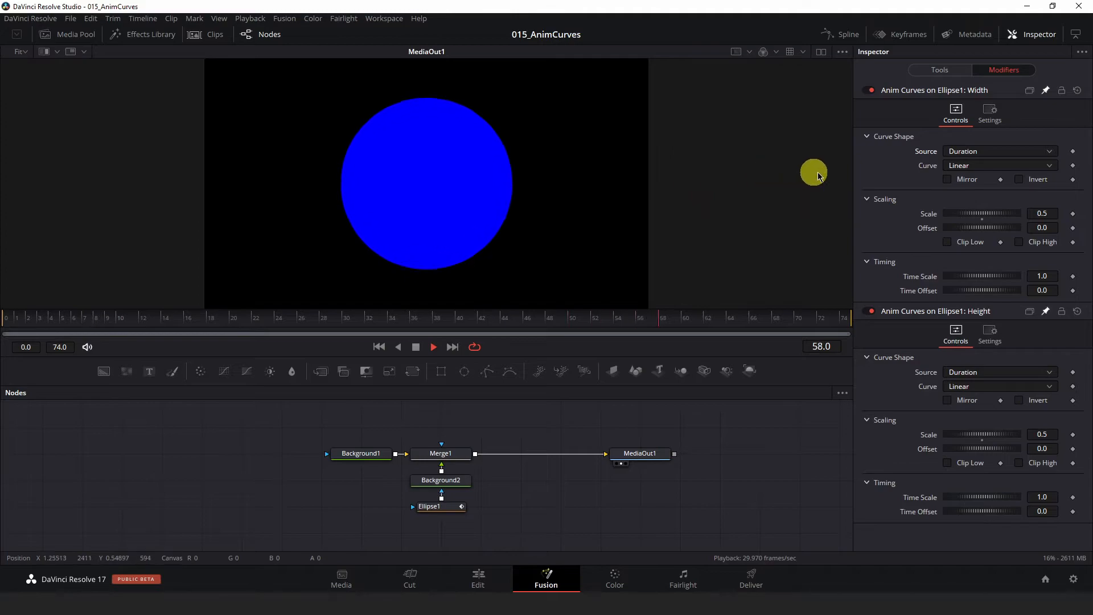
- Set the Curve type to Easing for both the Width and Height Anim Curves
click(964, 166)
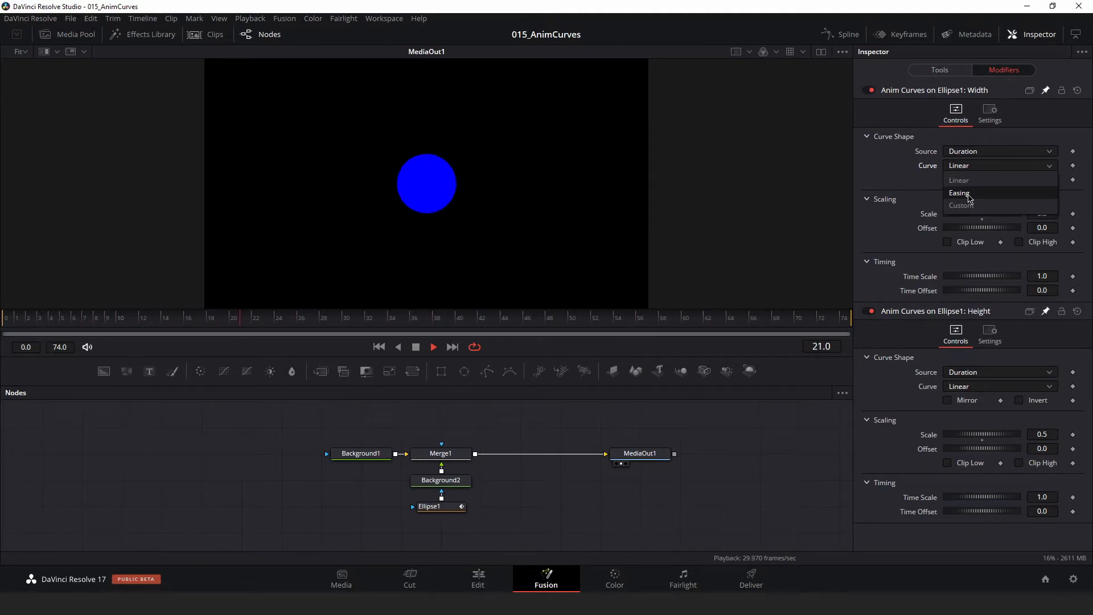
click(969, 195)
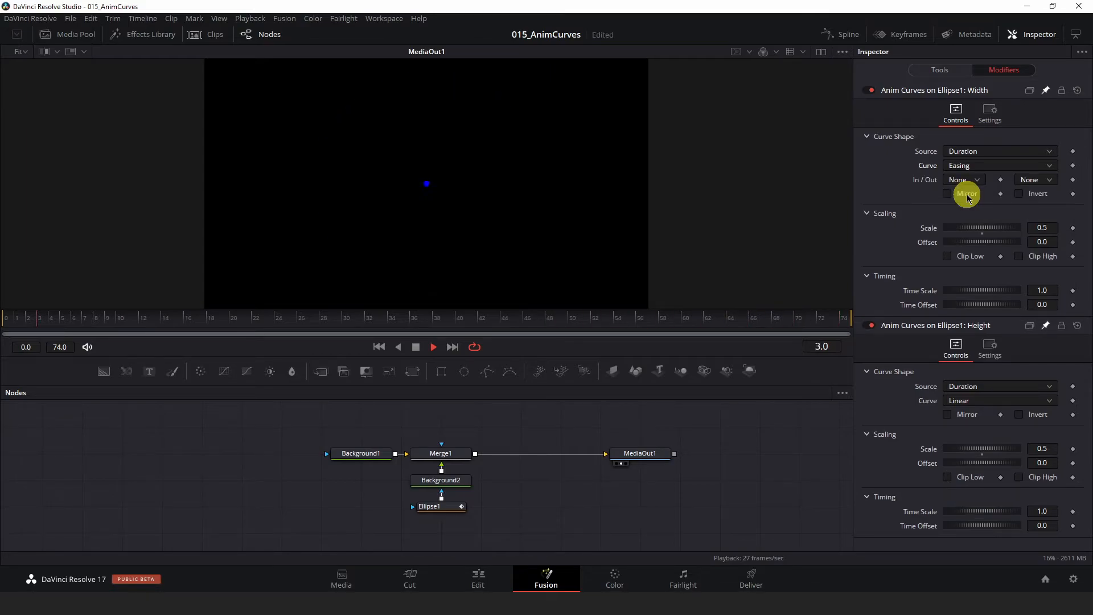
click(962, 400)
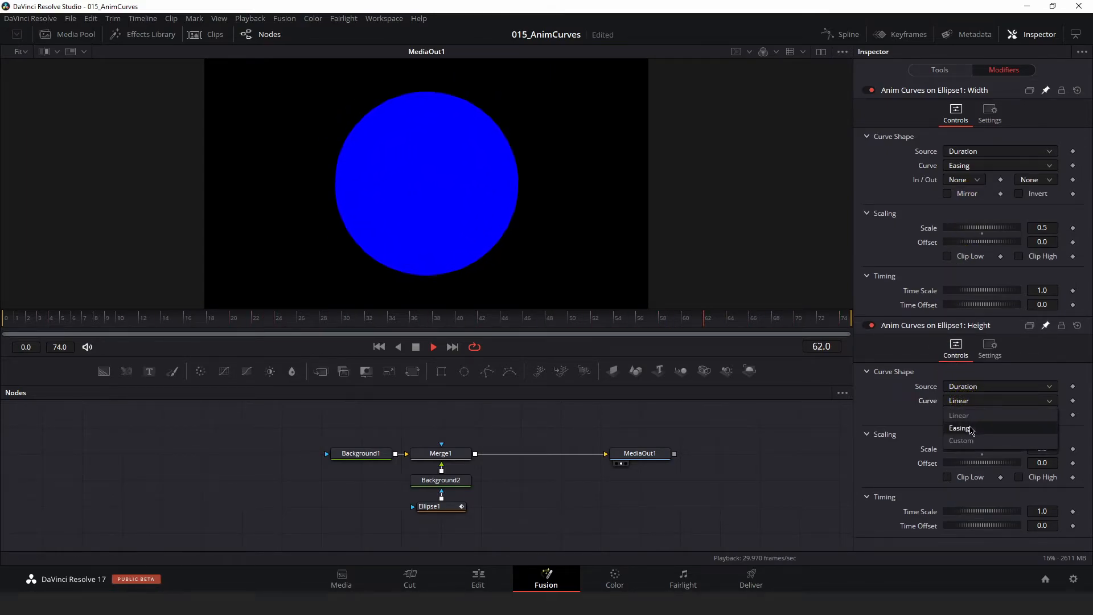
click(971, 429)
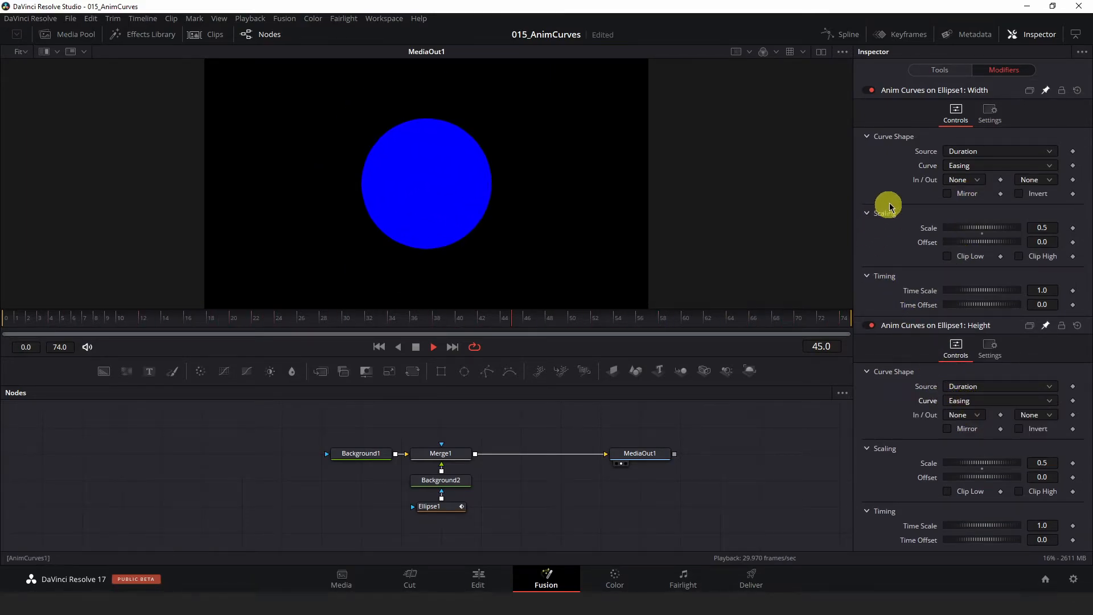
- Set both the In and Out easing of the Width curve to Sine
click(974, 181)
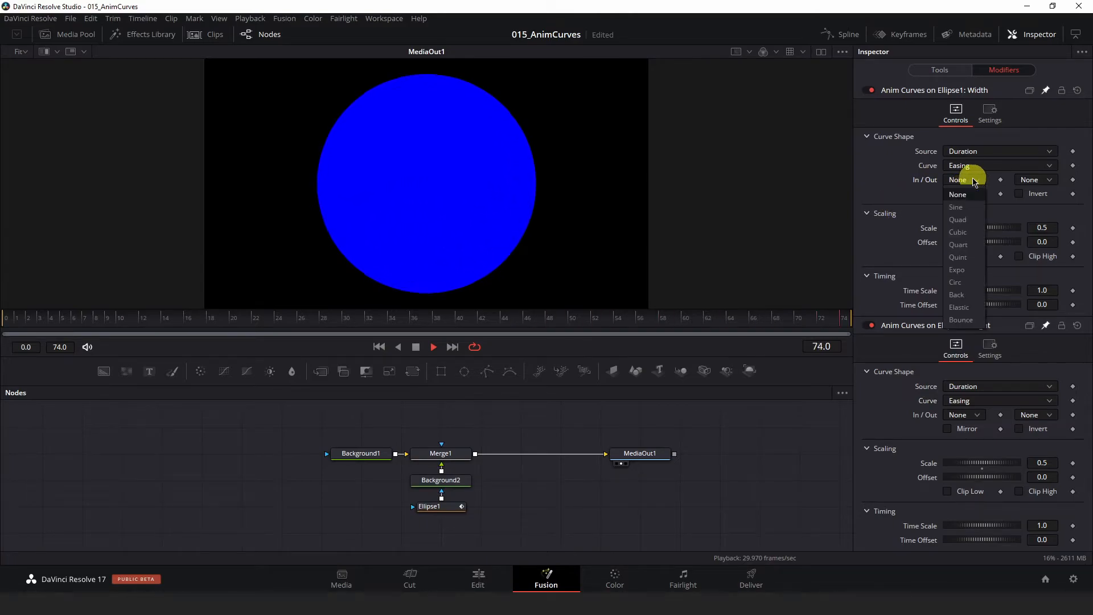
click(966, 209)
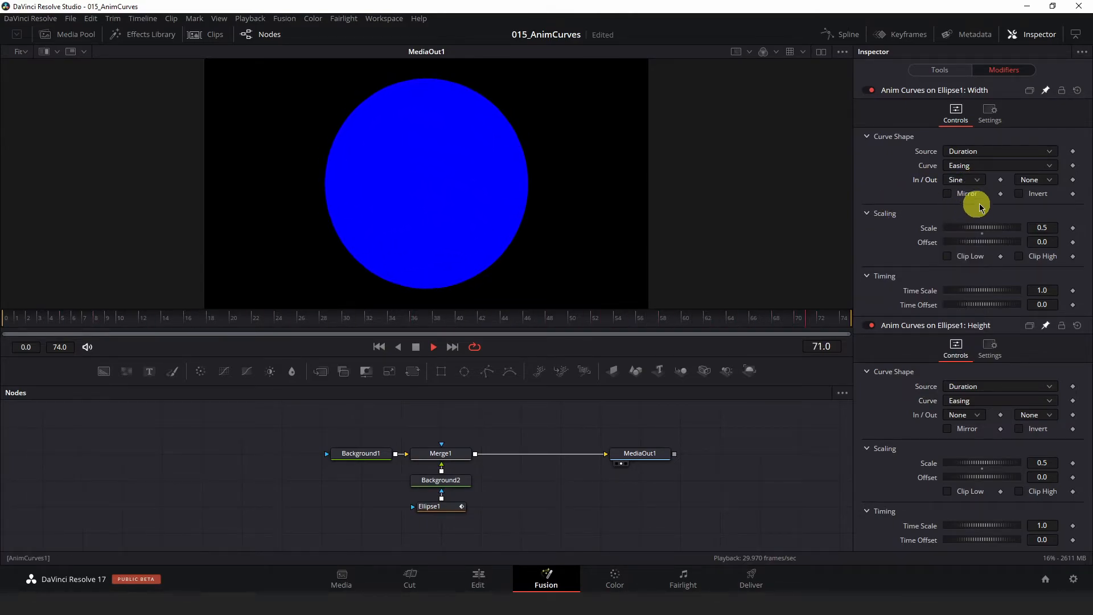
click(1031, 180)
click(1031, 207)
- Set both the In and Out easing of the Height curve to Sine
click(962, 415)
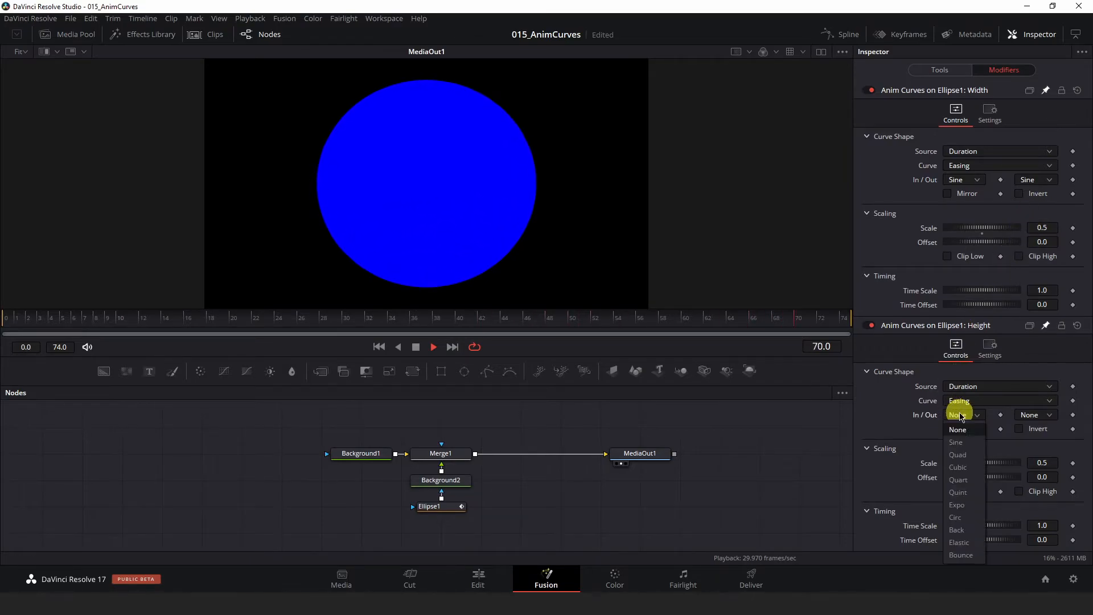
click(962, 441)
click(1033, 420)
click(1035, 444)
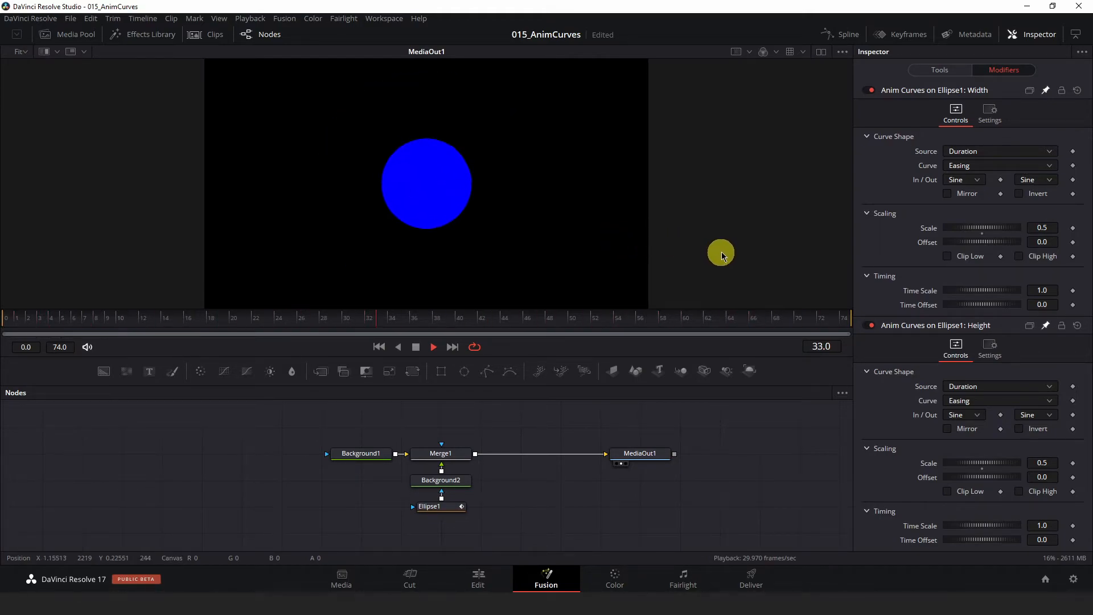
- Enable Mirror on both the Width and Height Anim Curves
click(948, 194)
click(948, 429)
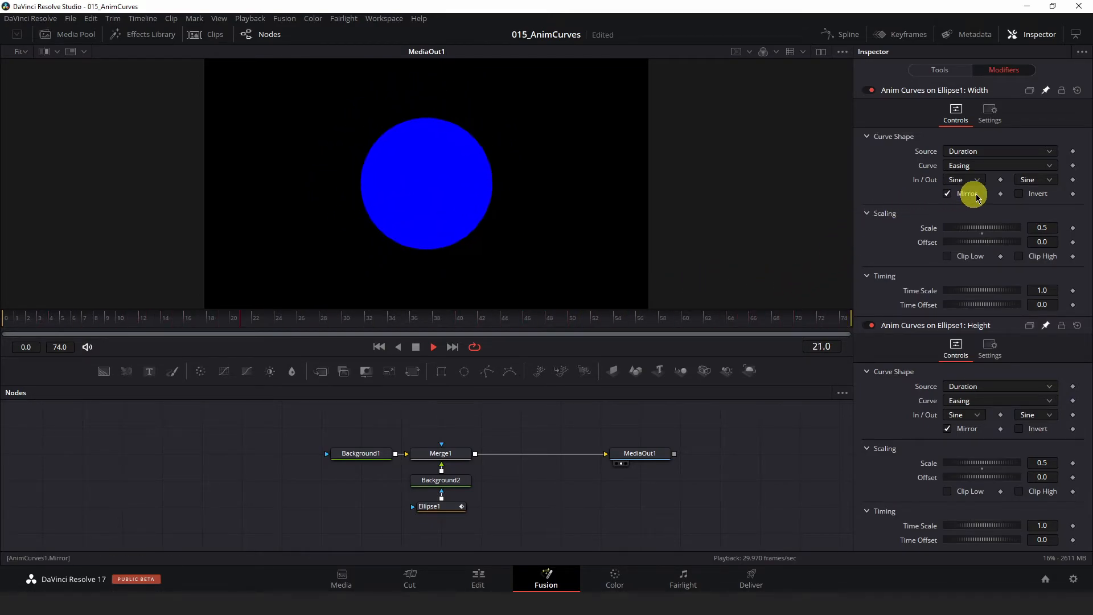
- Enable Invert on both the Width and Height Anim Curves
click(1019, 194)
click(1019, 428)
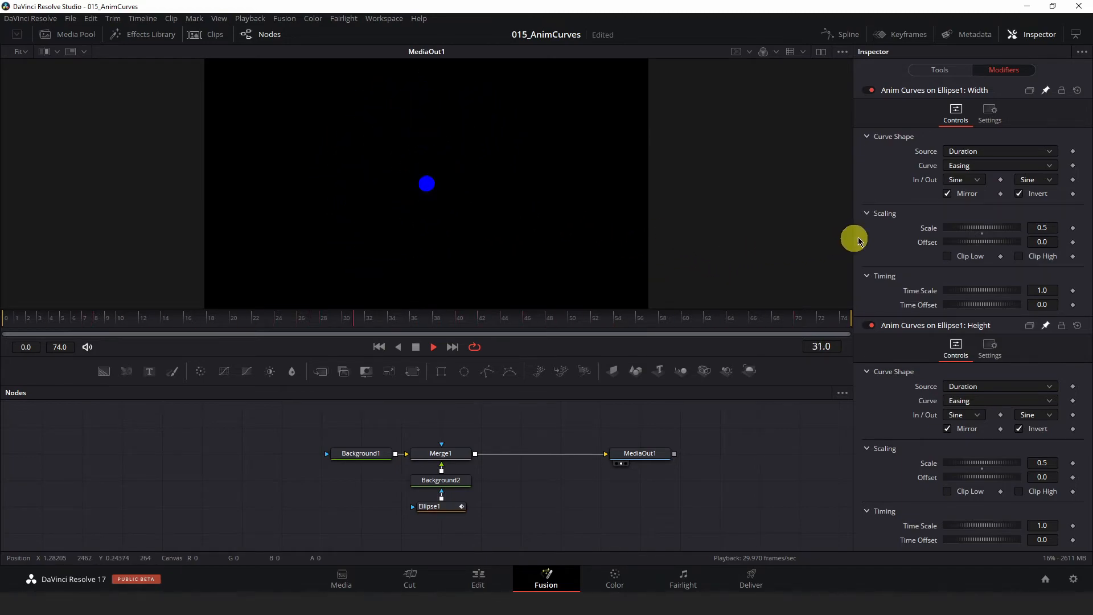
- Turn off Mirror and Invert on both the Width and Height Anim Curves
click(948, 194)
click(1019, 194)
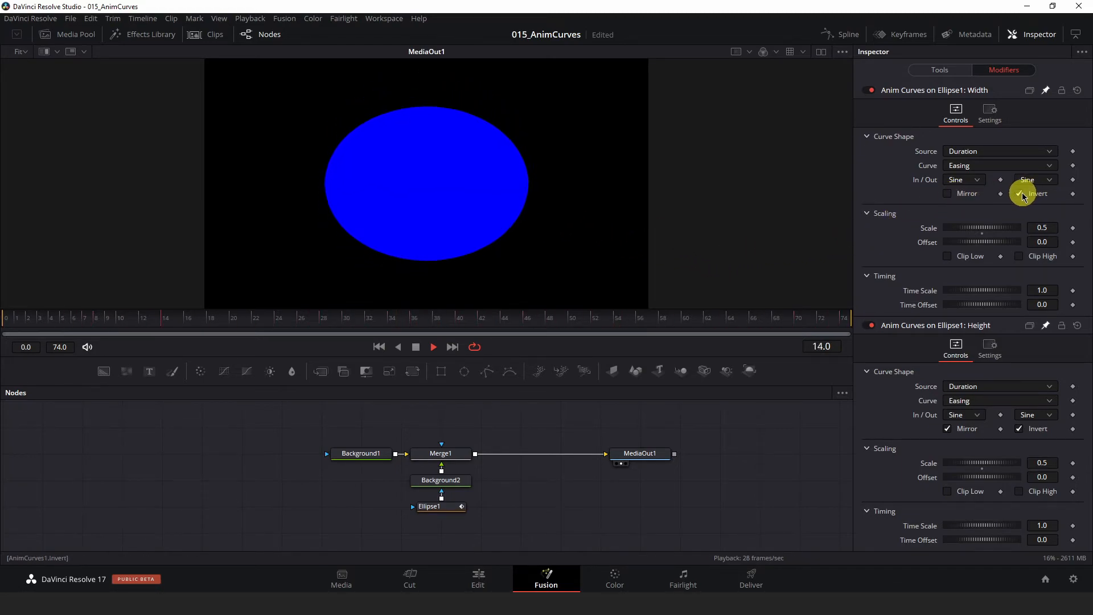
click(1019, 430)
click(954, 430)
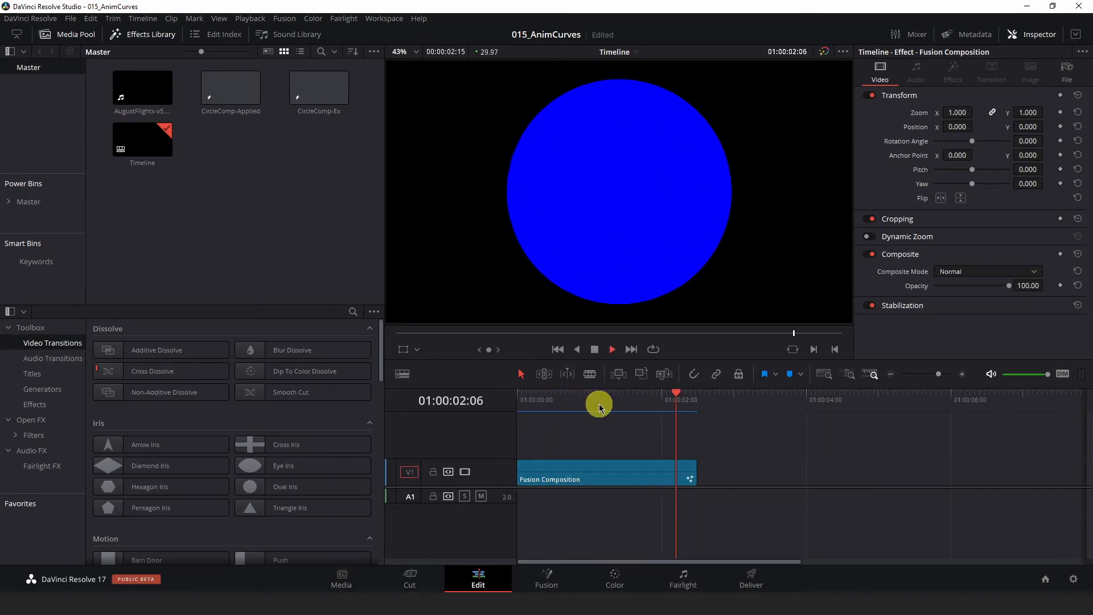
- Scrub through the animation on the edit timeline and extend the end of the Fusion Composition clip to a duration of 4 seconds
drag(612, 407, 695, 405)
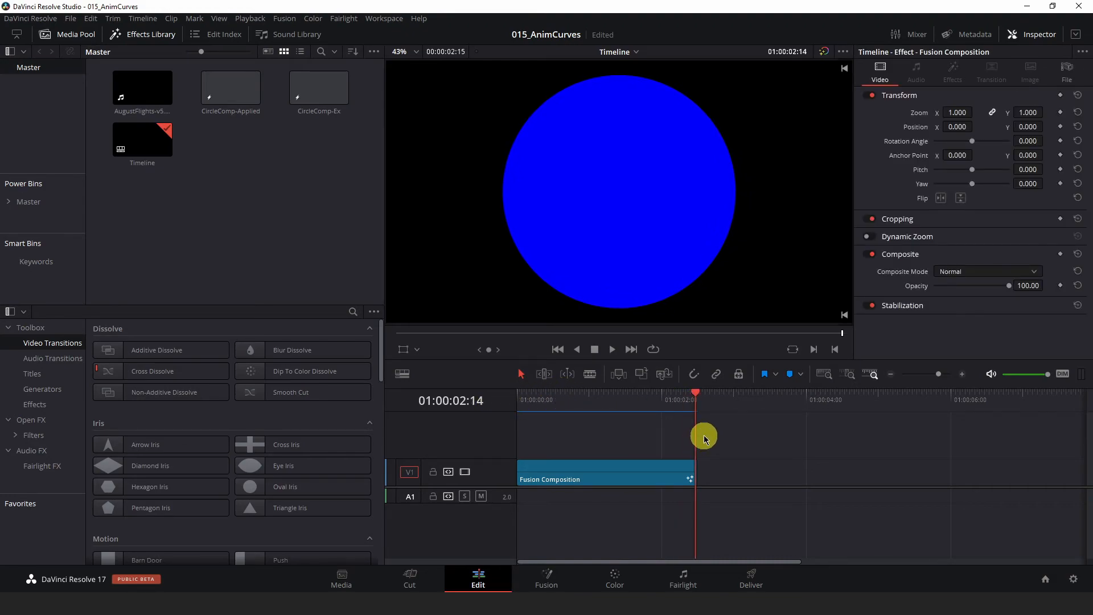
drag(697, 468, 800, 456)
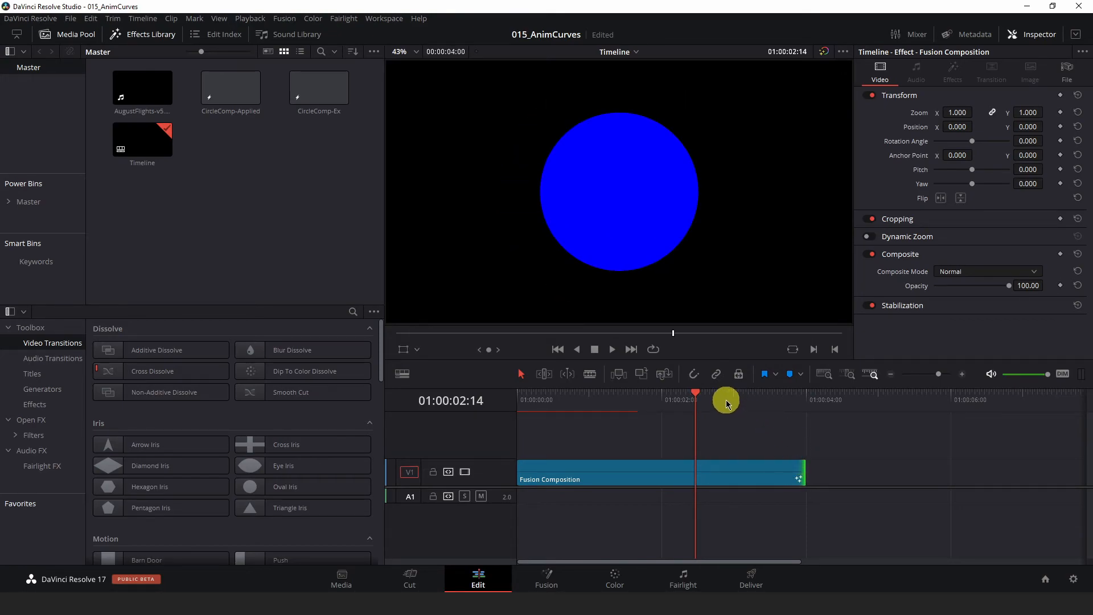
- Scrub and play back the extended Fusion Composition clip to check how the circle's animation fits the new duration
drag(726, 403, 557, 412)
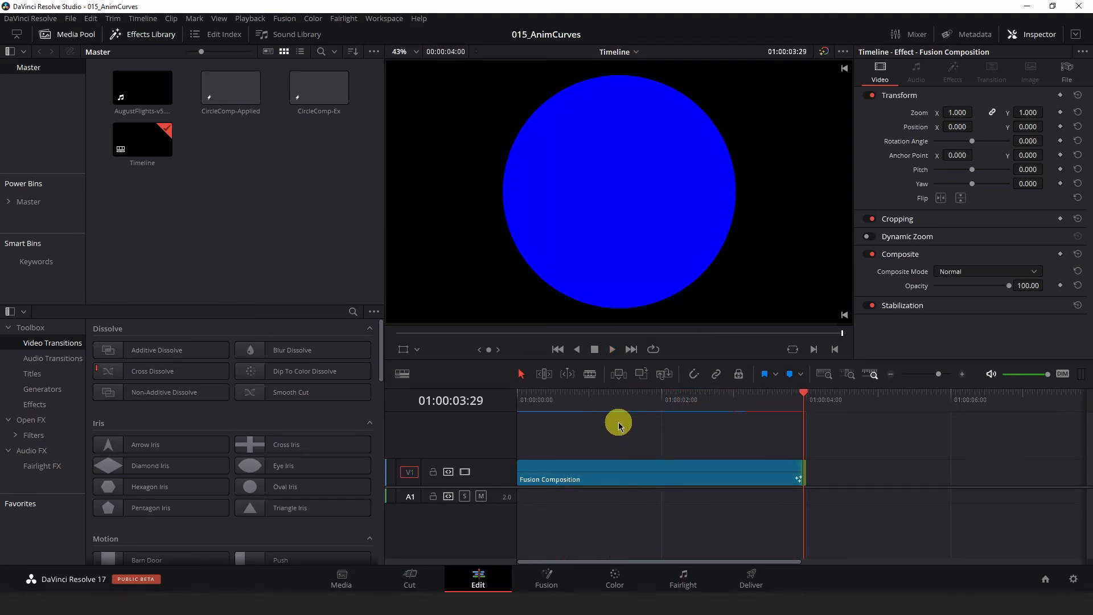
drag(769, 408, 593, 409)
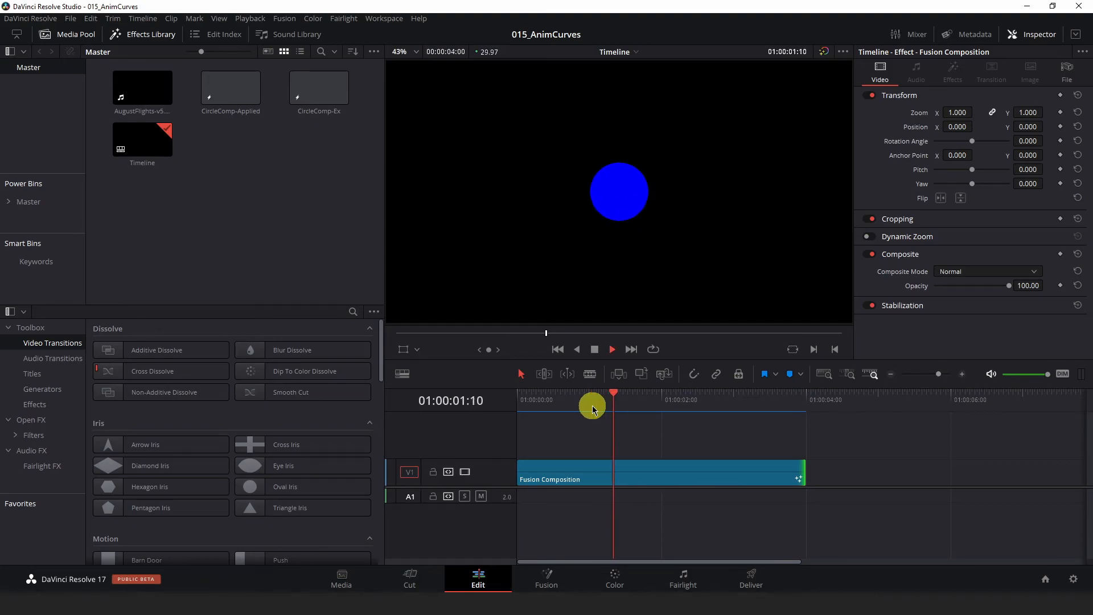
key(space)
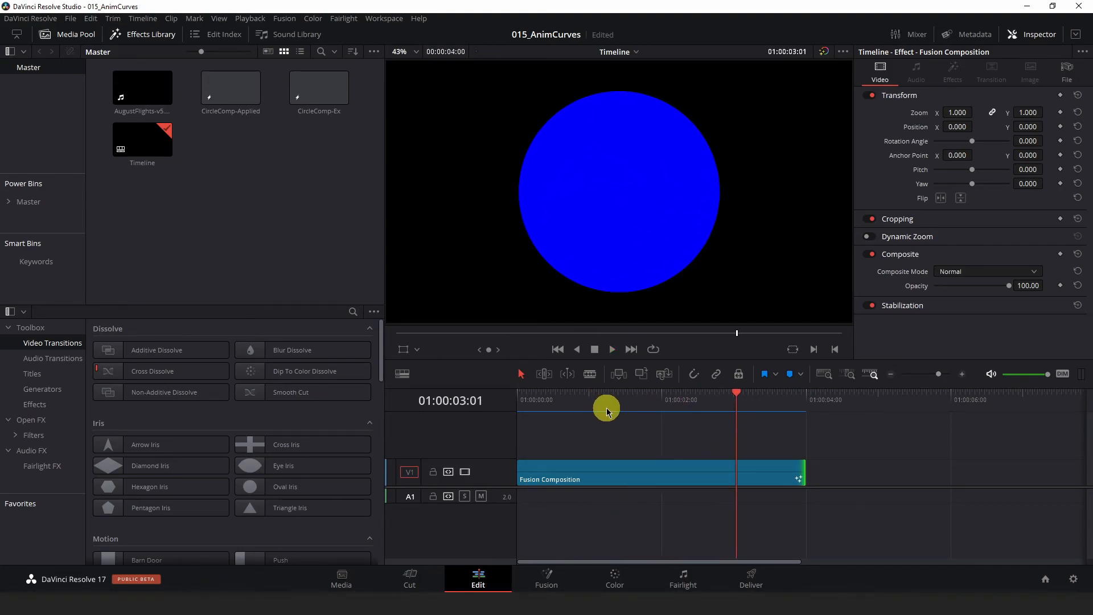
drag(660, 411, 668, 434)
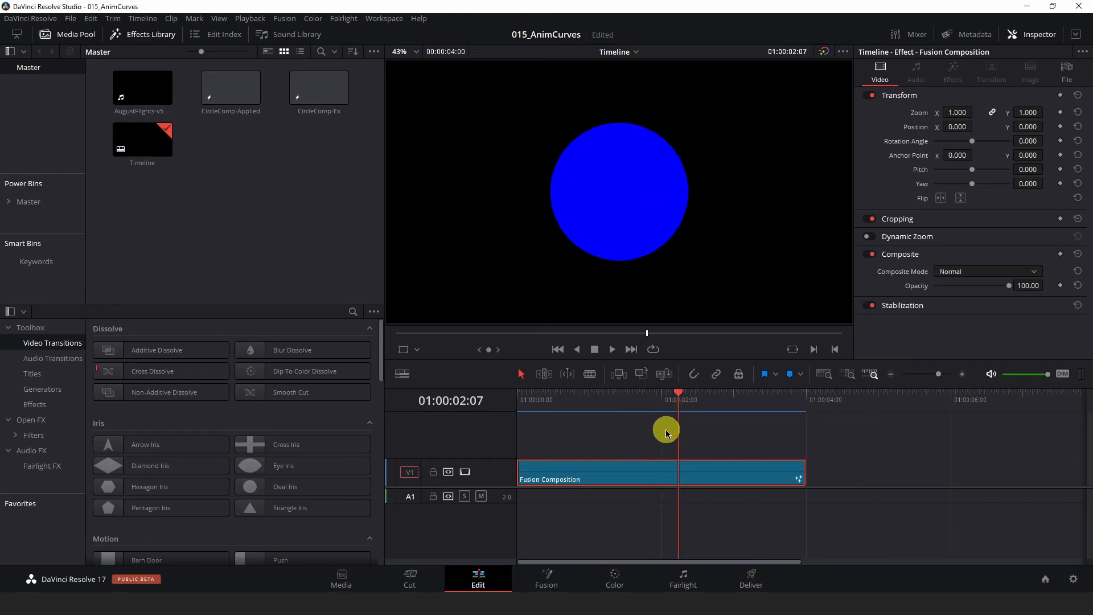
- Open the Fusion Composition clip in Fusion and inspect the Ellipse1 node's shape controls
right_click(610, 476)
click(658, 394)
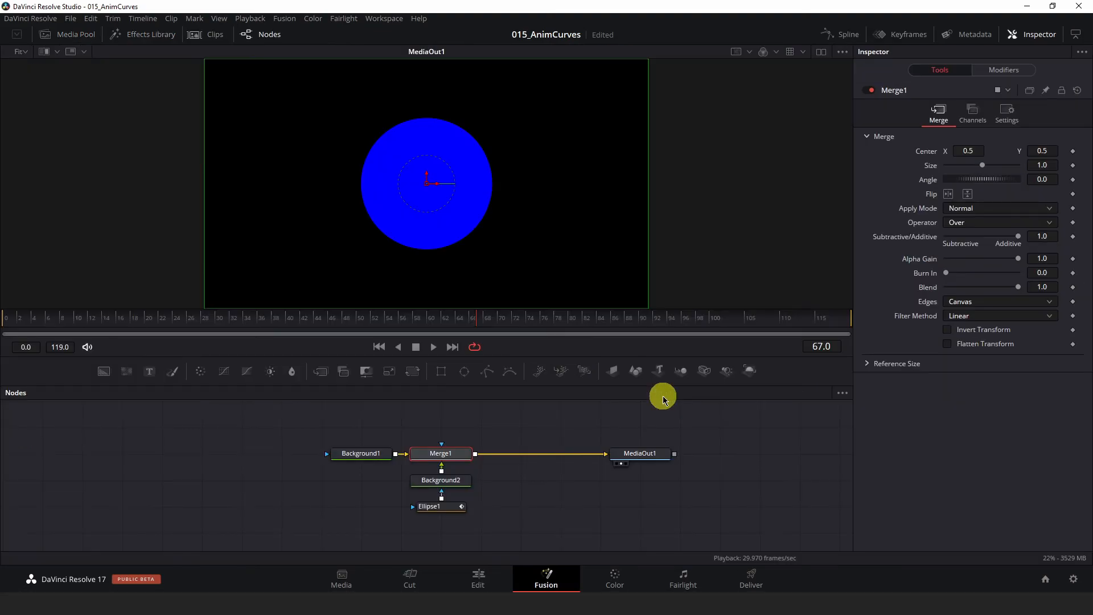
click(445, 508)
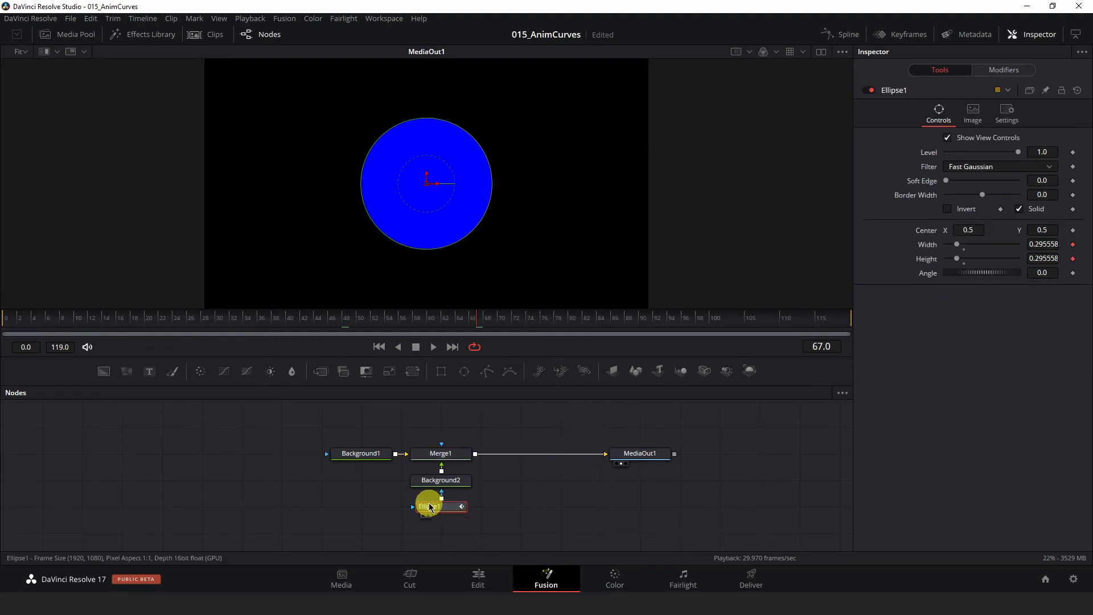
click(1019, 209)
click(1019, 209)
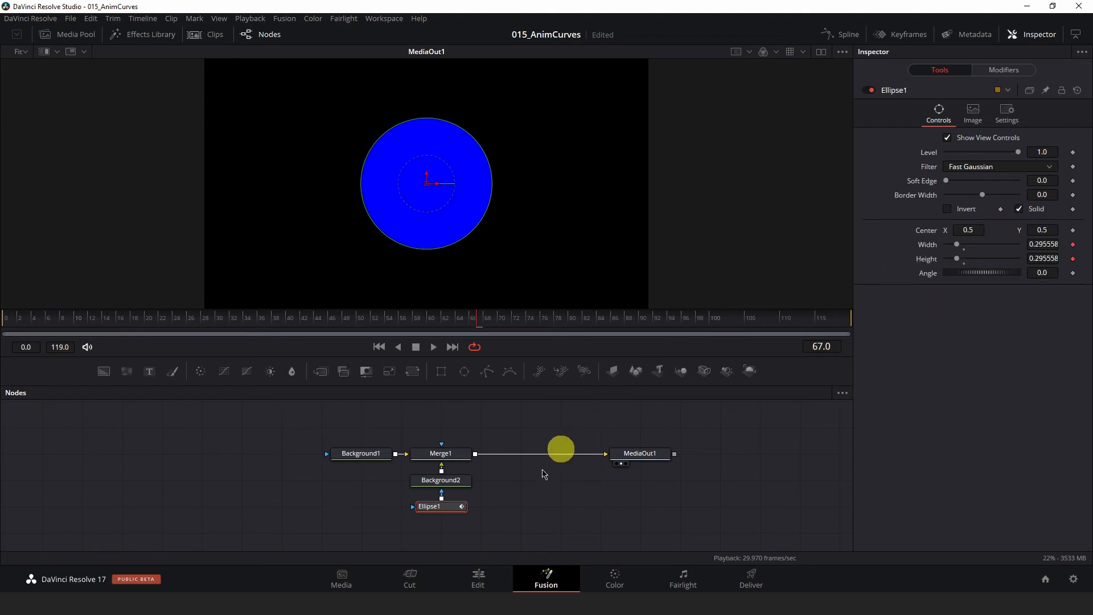
- Return to the edit timeline and play the Fusion Composition clip again from an earlier point
click(476, 583)
drag(624, 399, 487, 402)
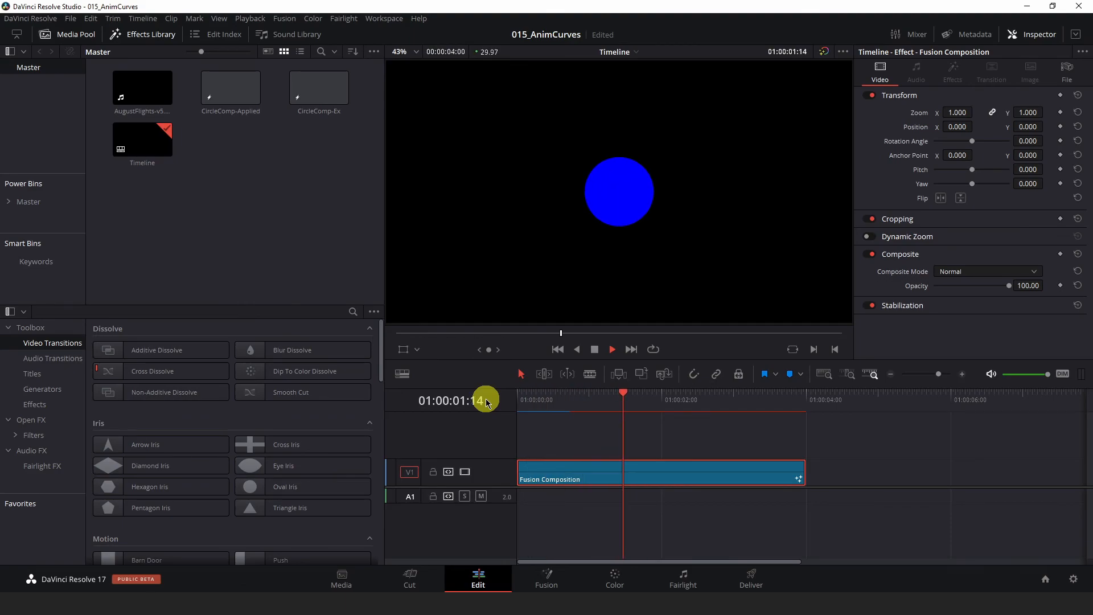
key(space)
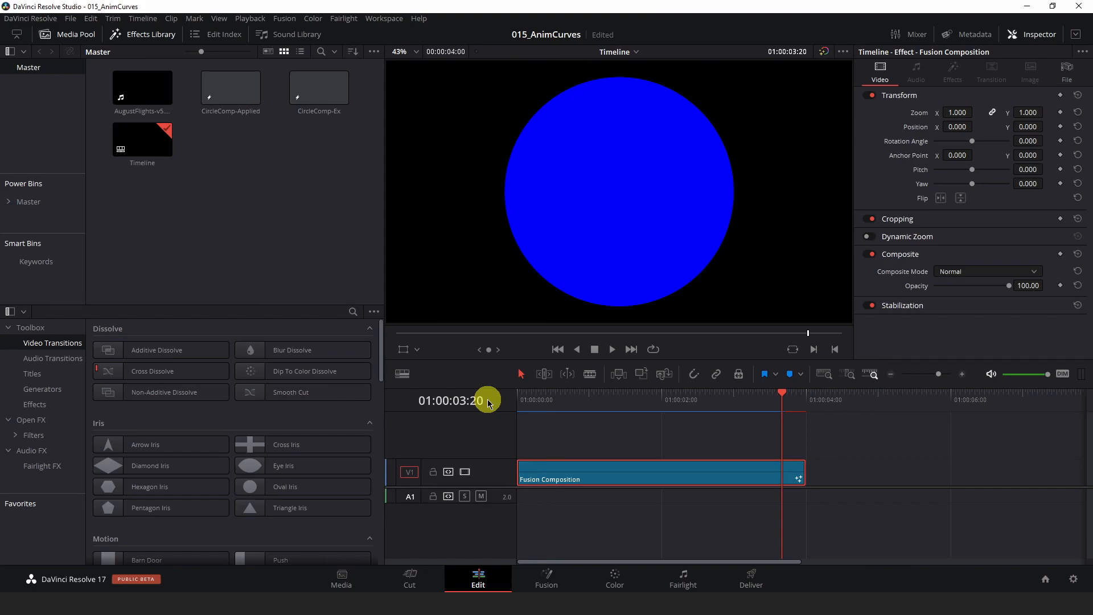